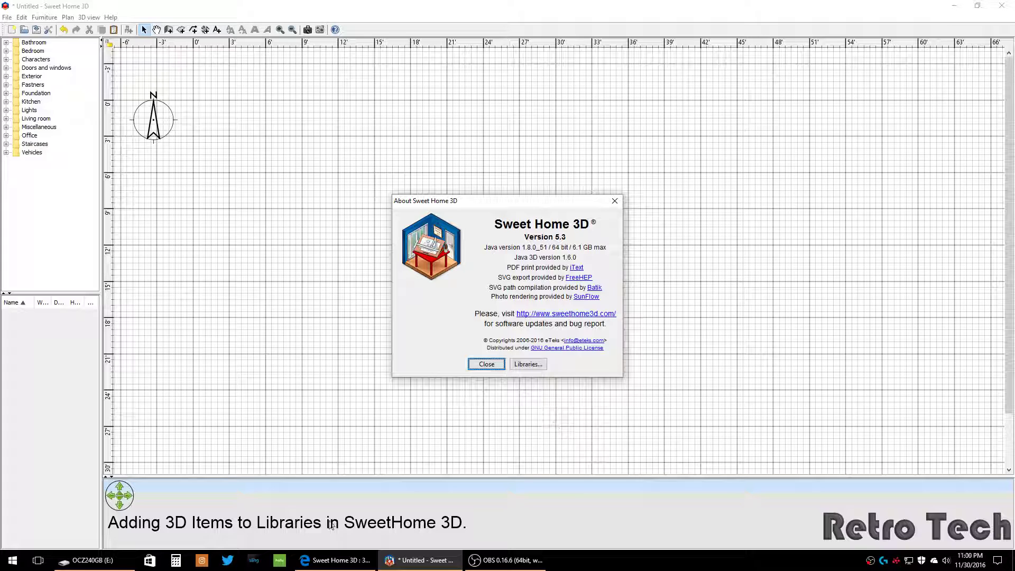
Close About, then follow the Trimble 3D Warehouse link on the Sweet Home 3D models import page.
left_click(486, 364)
left_click(370, 564)
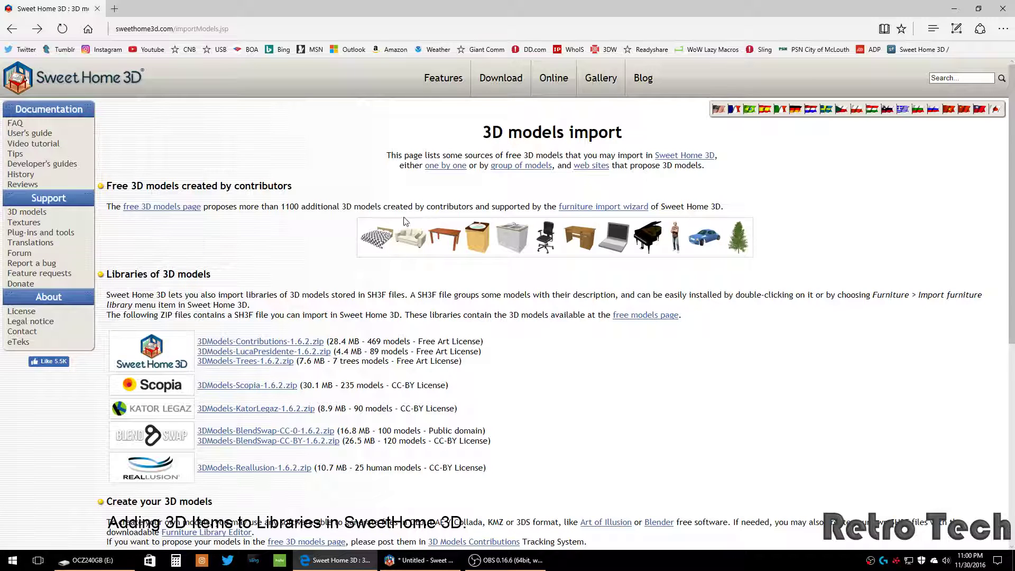
scroll(352, 341, "down", 4)
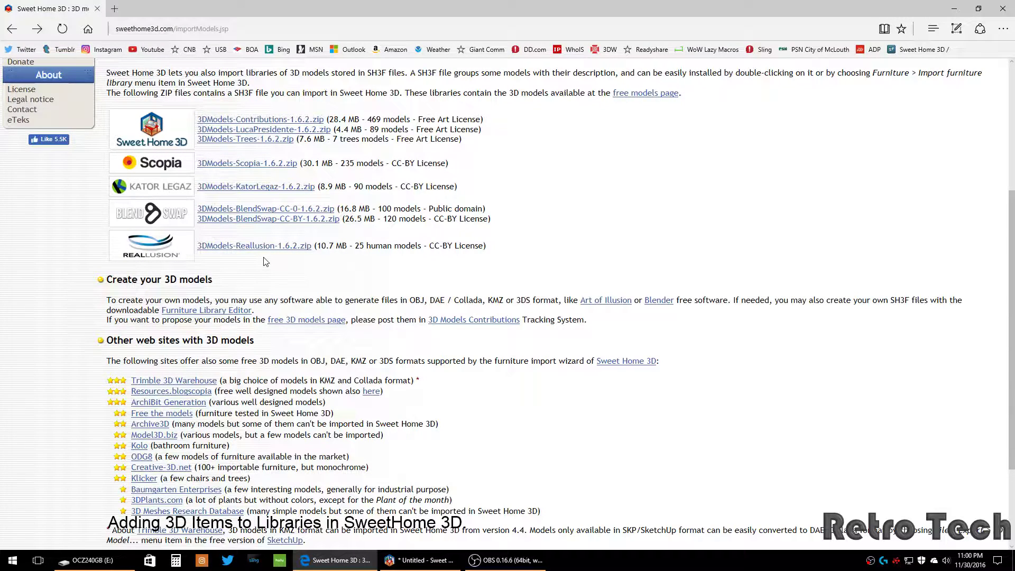
scroll(265, 261, "down", 3)
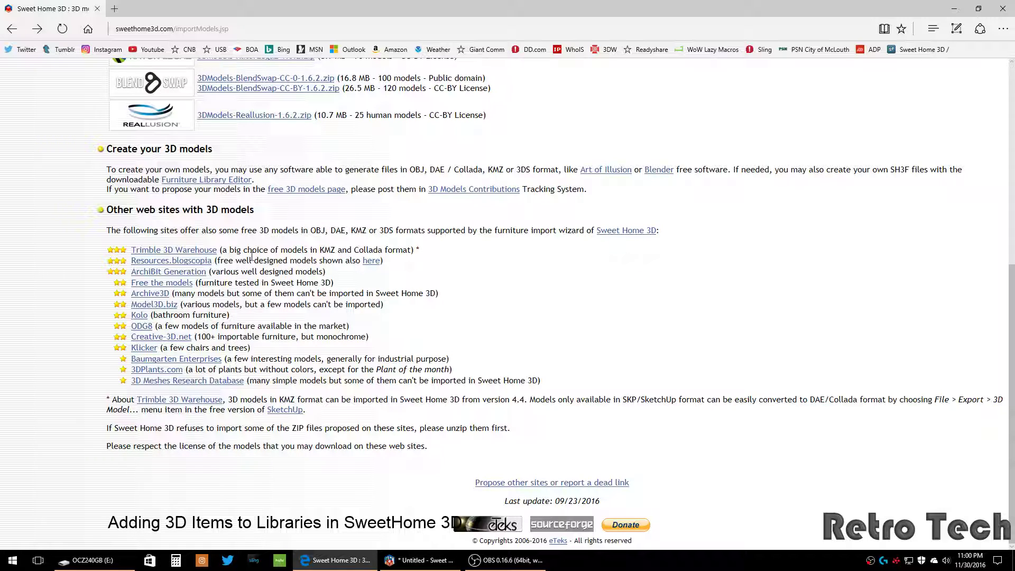
left_click(196, 252)
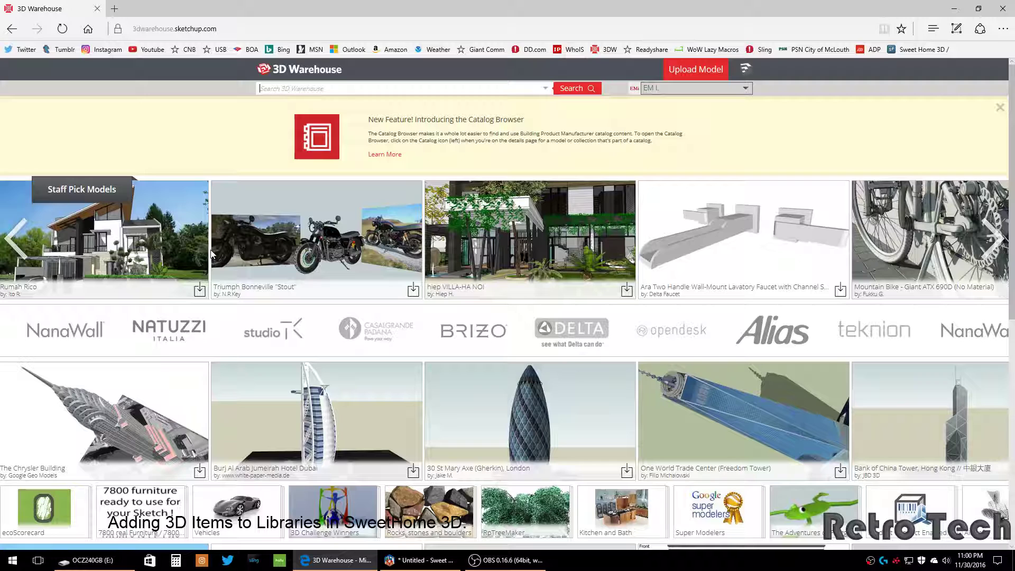
Search 3D Warehouse for 'weyerhaeuser' and open the TJI® Joists collection's 17 models.
type("we")
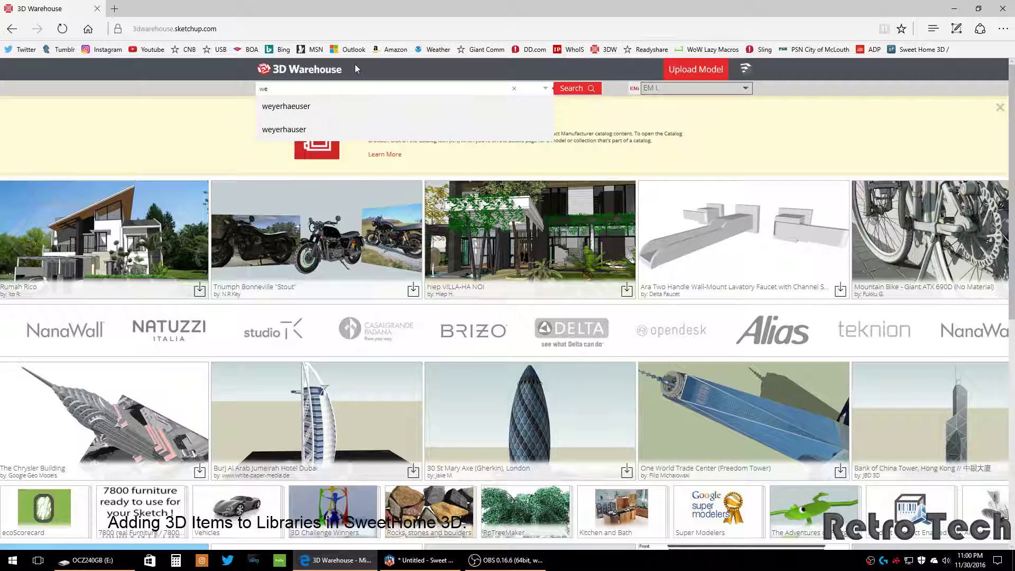
left_click(310, 109)
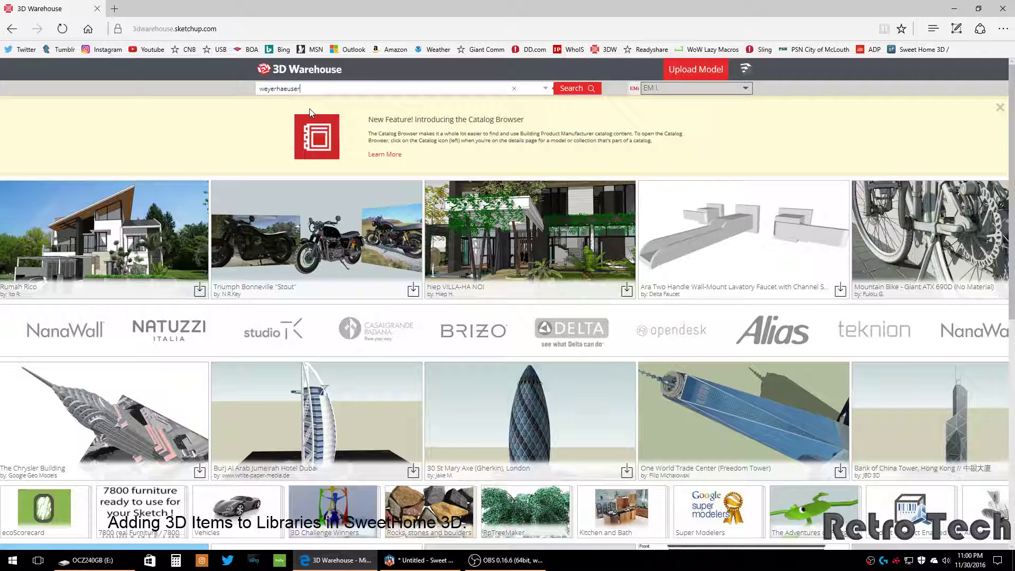
left_click(573, 89)
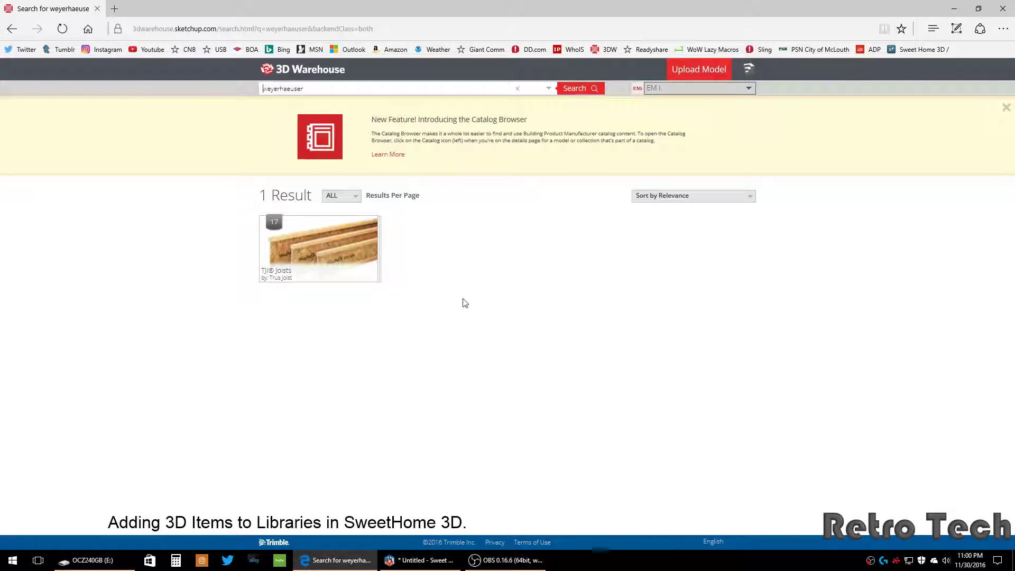
left_click(320, 252)
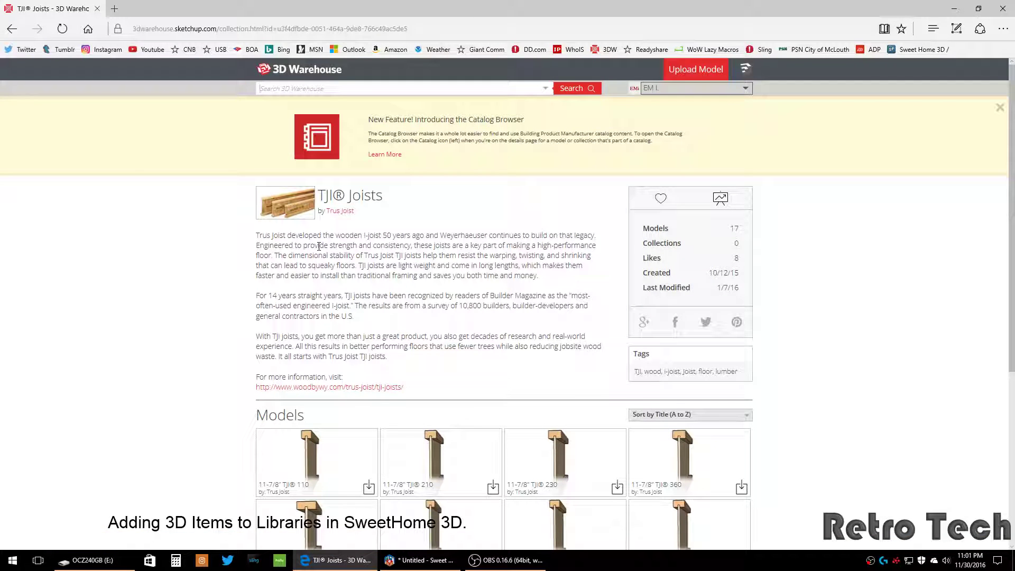
scroll(465, 283, "down", 3)
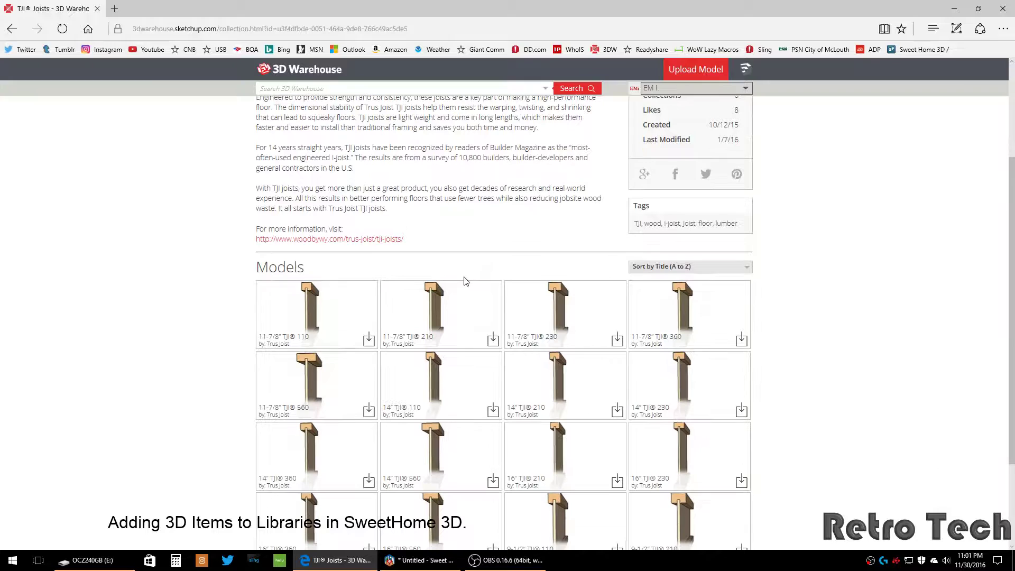
scroll(465, 278, "down", 3)
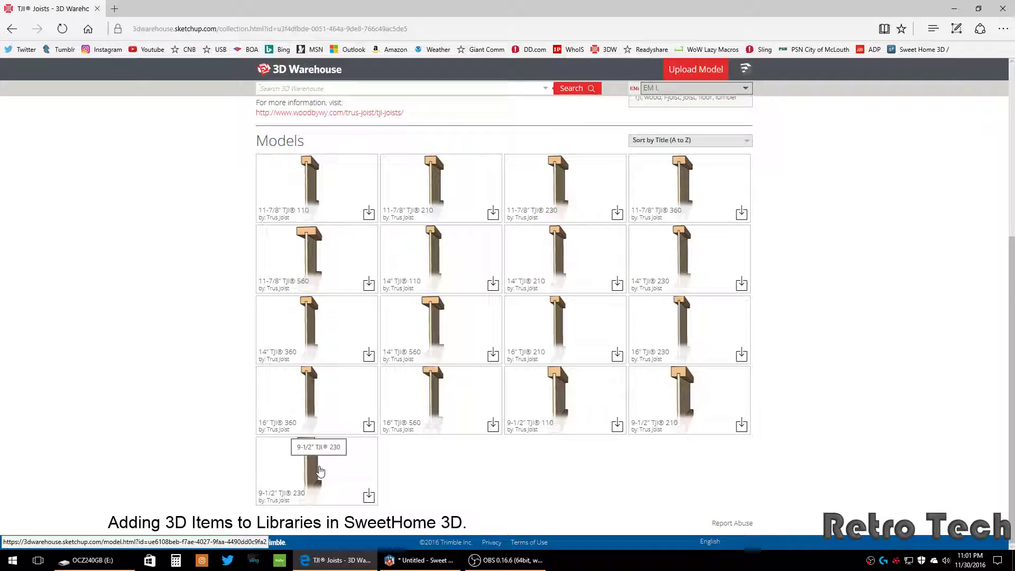
Open the 9-1/2" TJI® 230 joist model page and show its download formats.
left_click(320, 471)
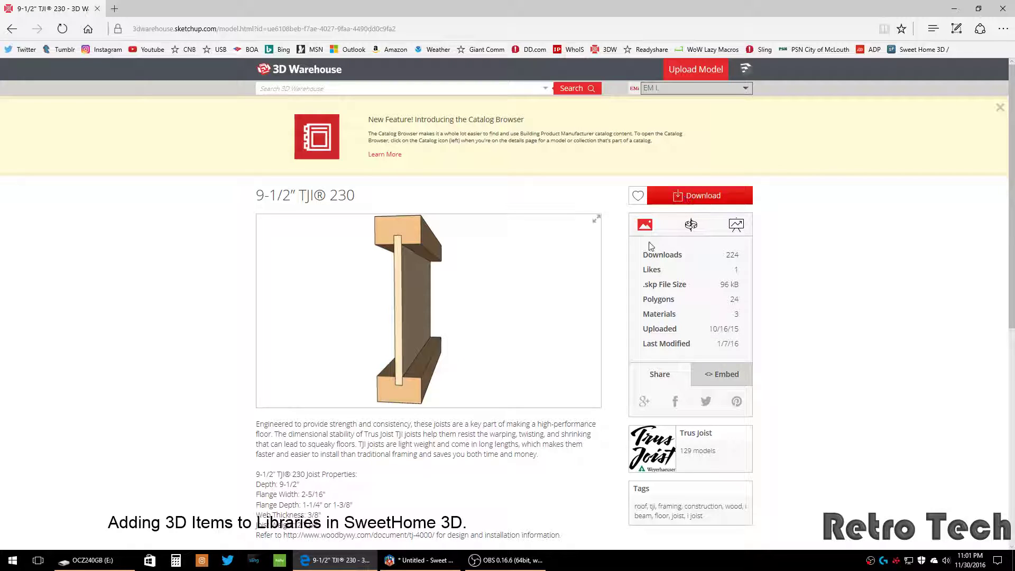
left_click(684, 198)
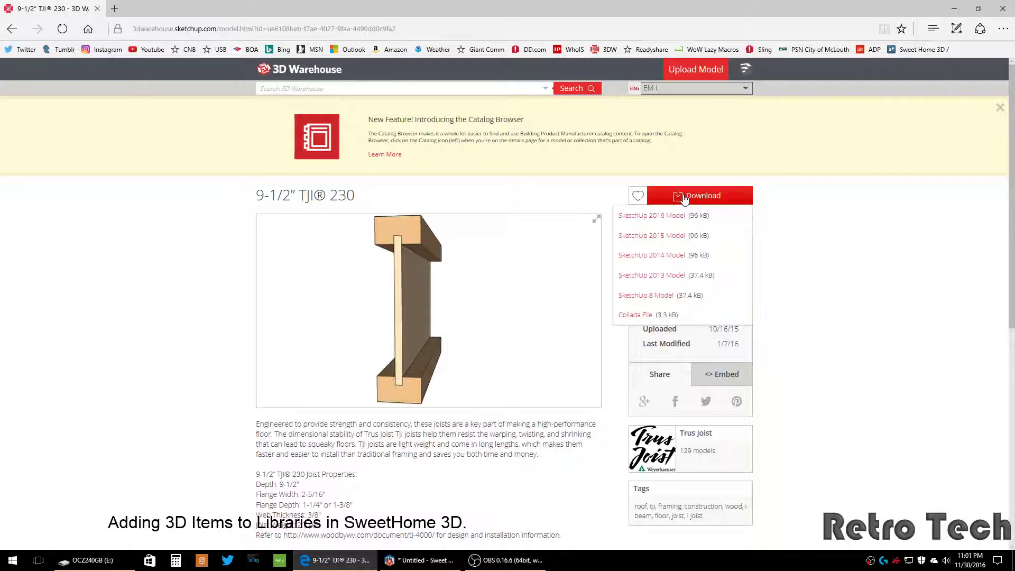
Save the Collada file as TJI+230+9.5.zip in Library Source, replacing the existing copy.
left_click(640, 318)
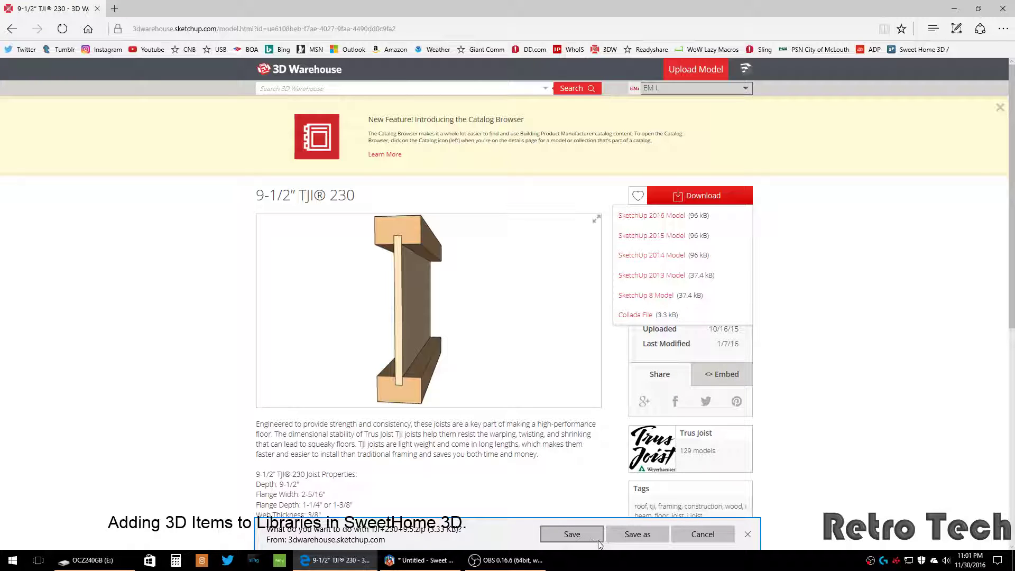
left_click(637, 535)
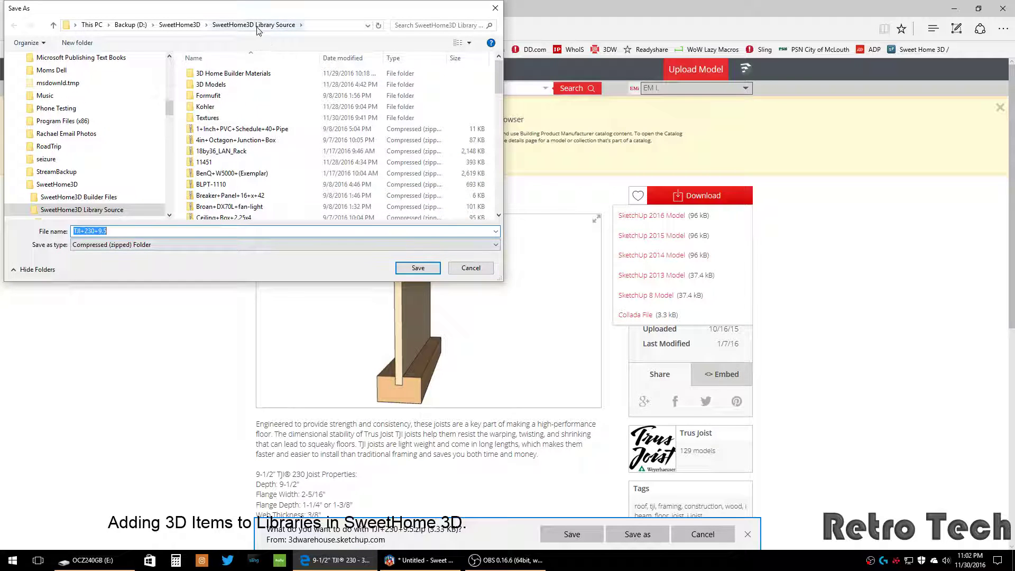
left_click(419, 268)
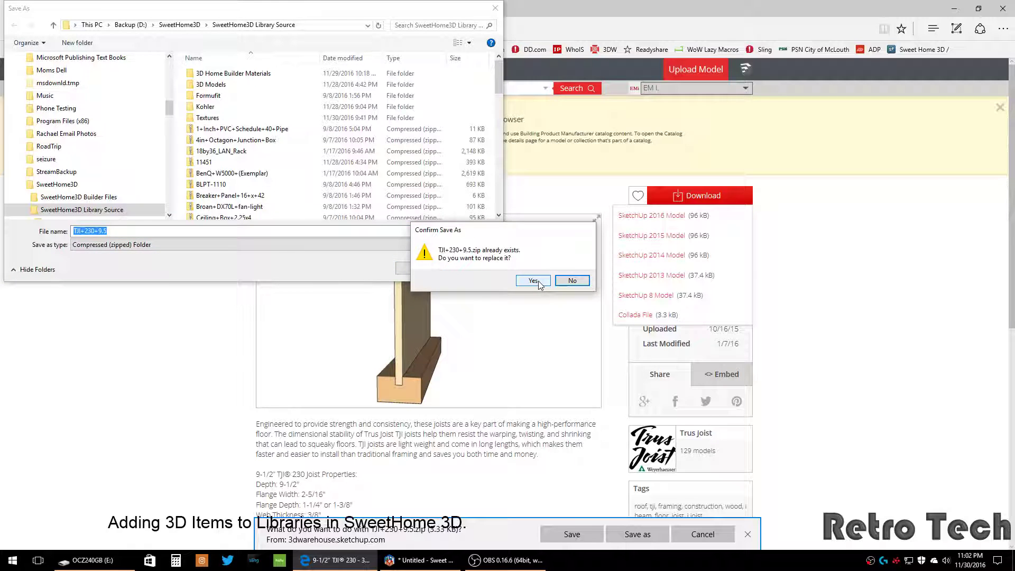
left_click(533, 281)
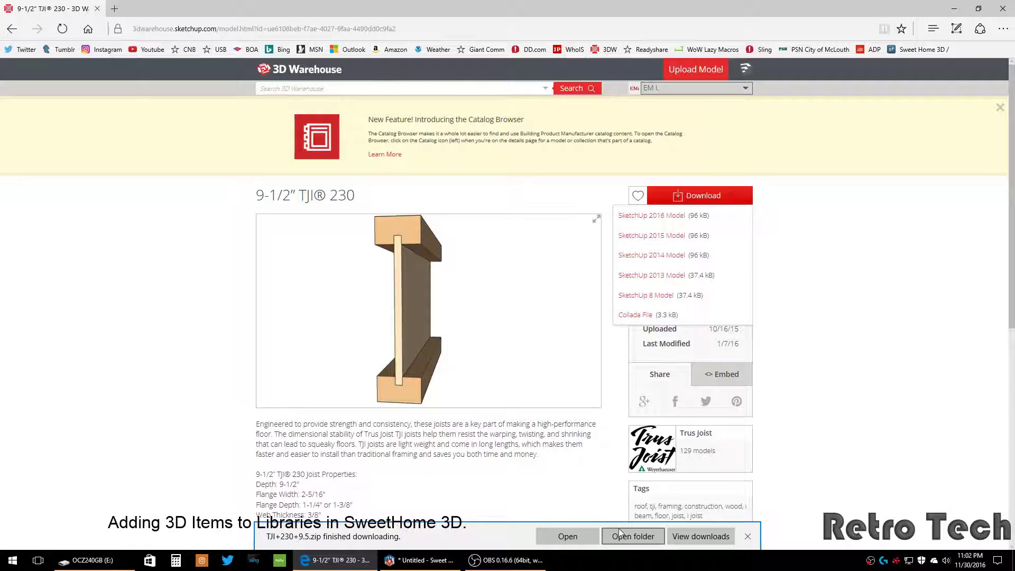
left_click(749, 537)
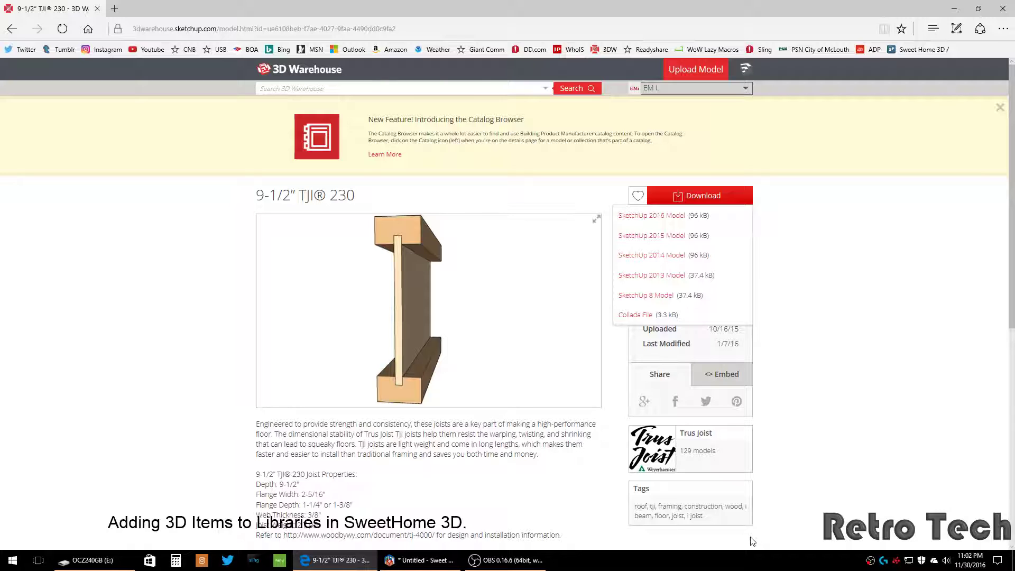
Load TJI+230+9.5.zip into Sweet Home 3D's furniture import wizard.
left_click(955, 11)
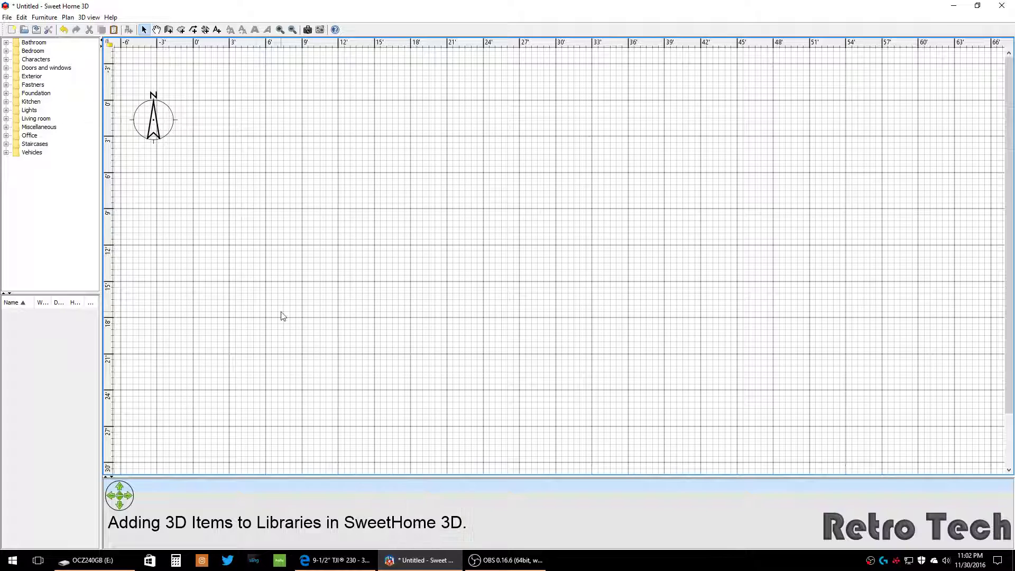
left_click(47, 18)
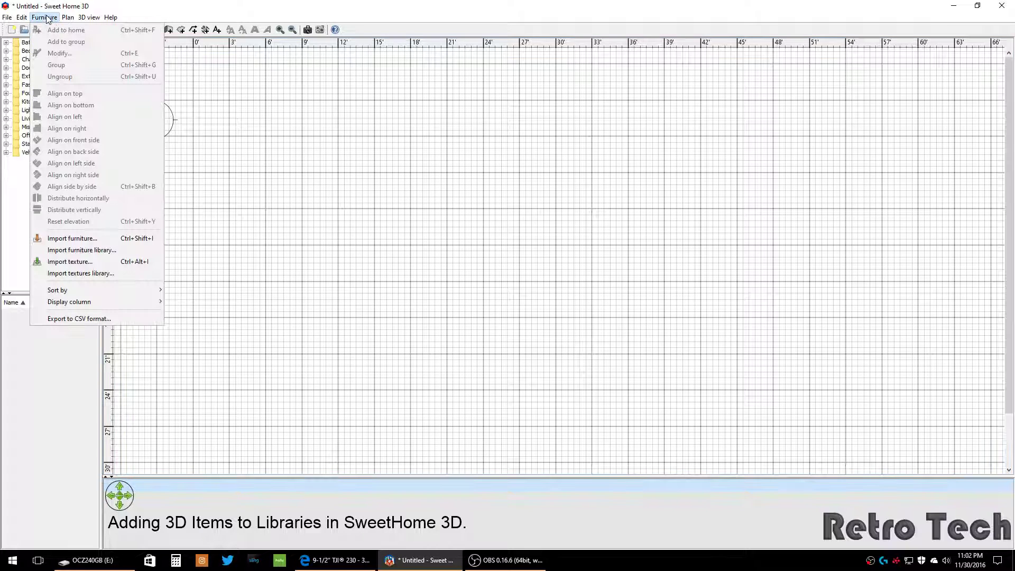
left_click(89, 239)
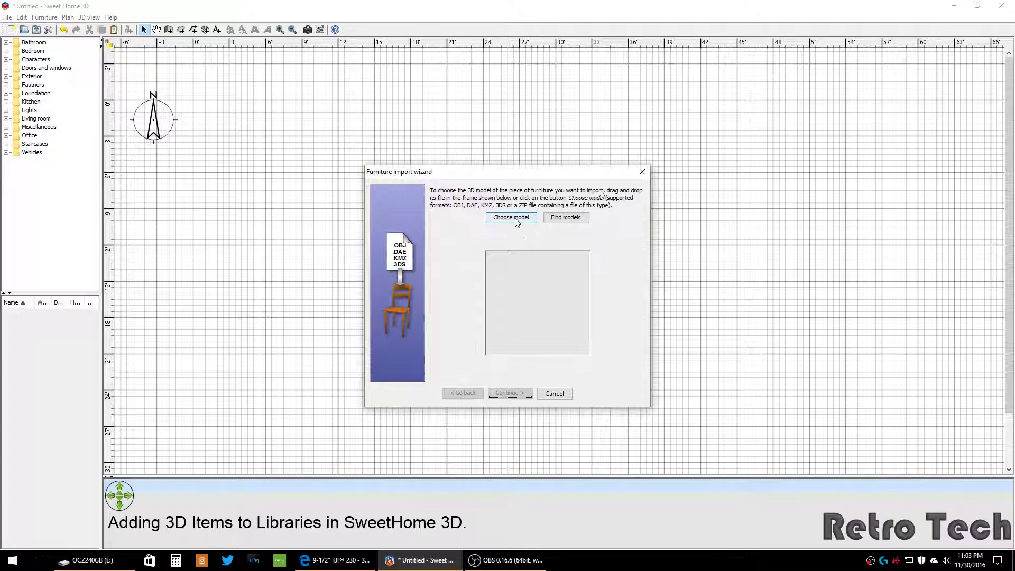
left_click(516, 221)
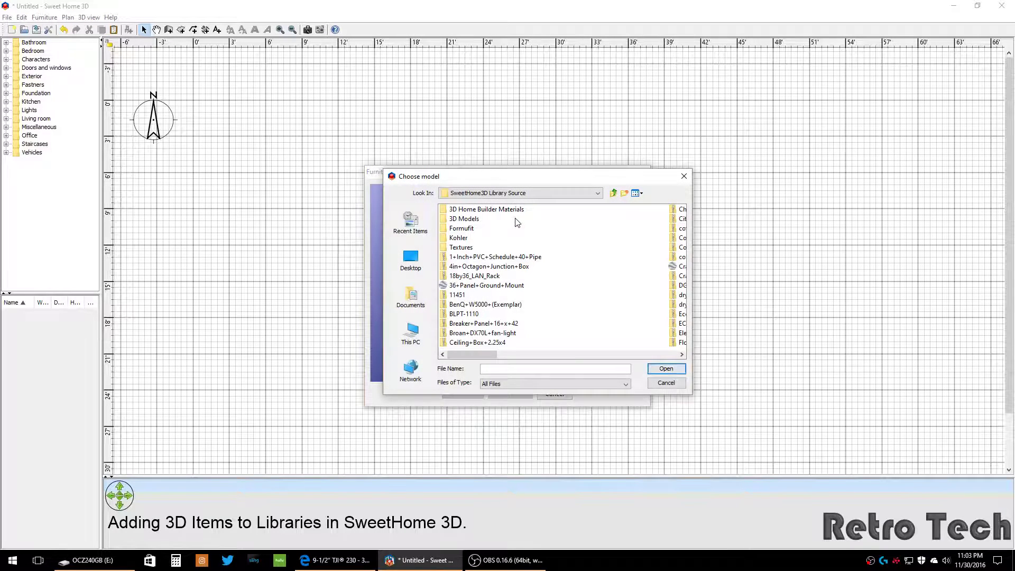
left_click_drag(477, 353, 625, 366)
left_click(466, 305)
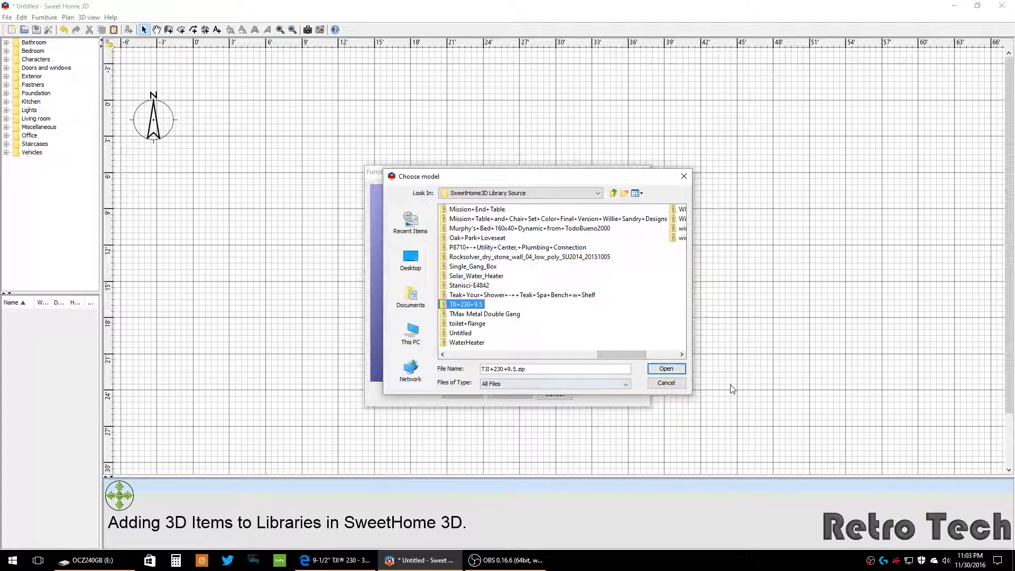
left_click(666, 370)
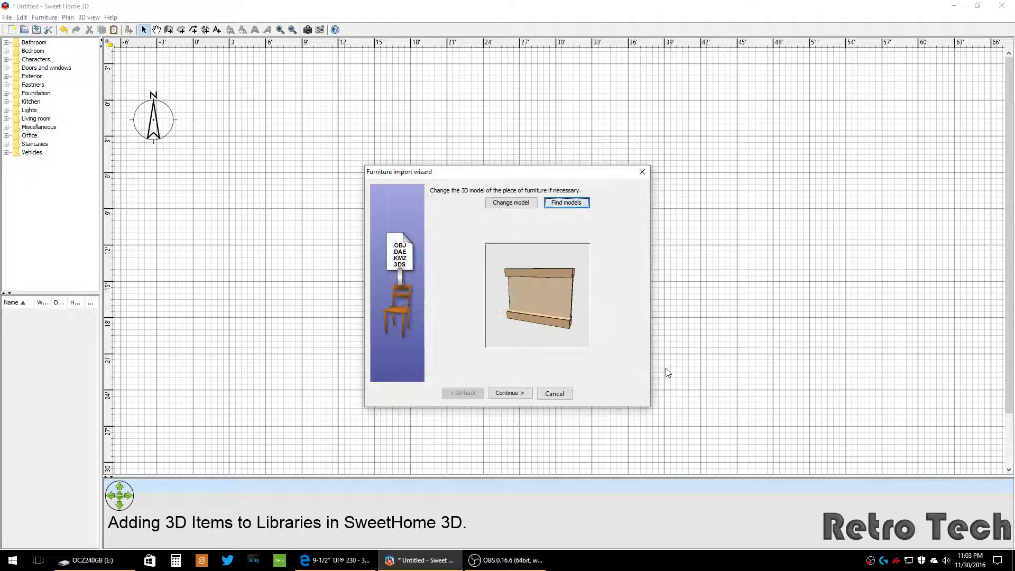
Rotate the joist model a quarter turn so the I profile faces front.
left_click(509, 393)
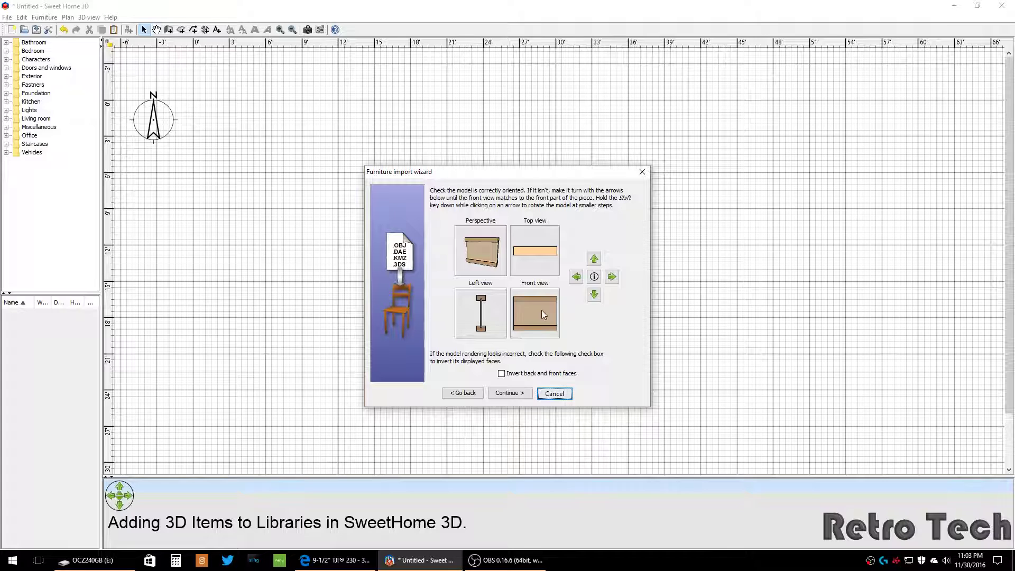
left_click(611, 276)
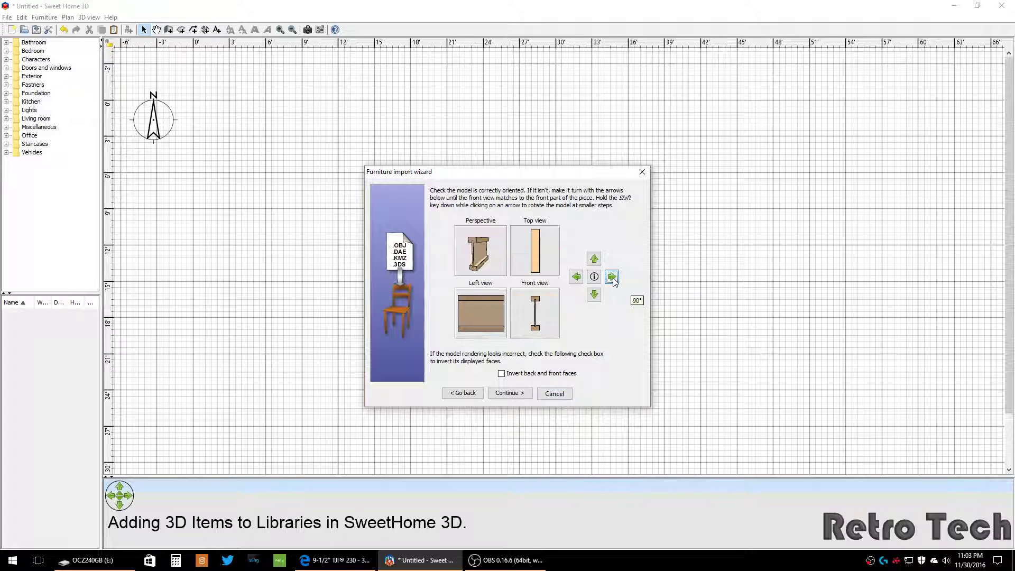
left_click(577, 278)
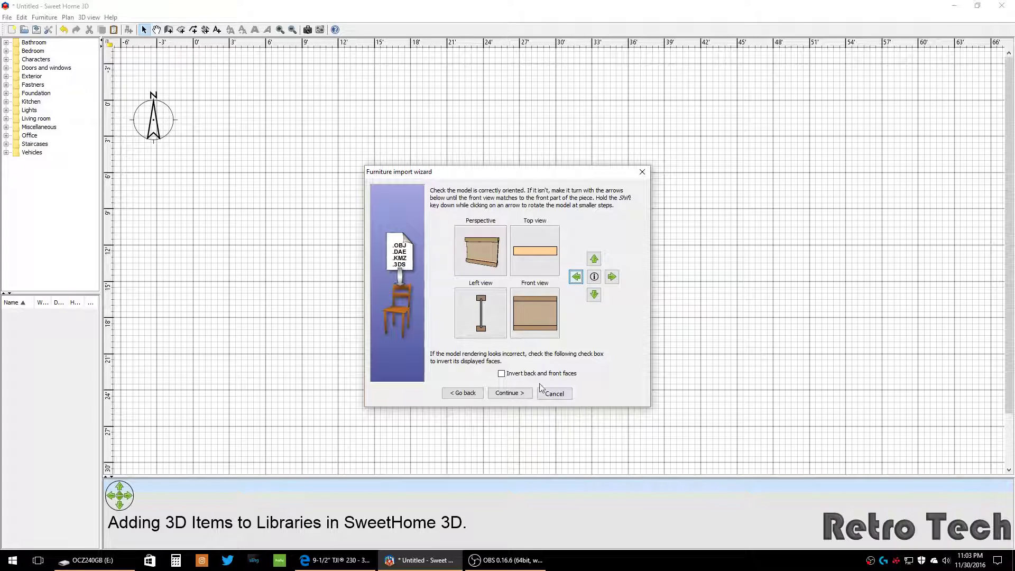
left_click(612, 277)
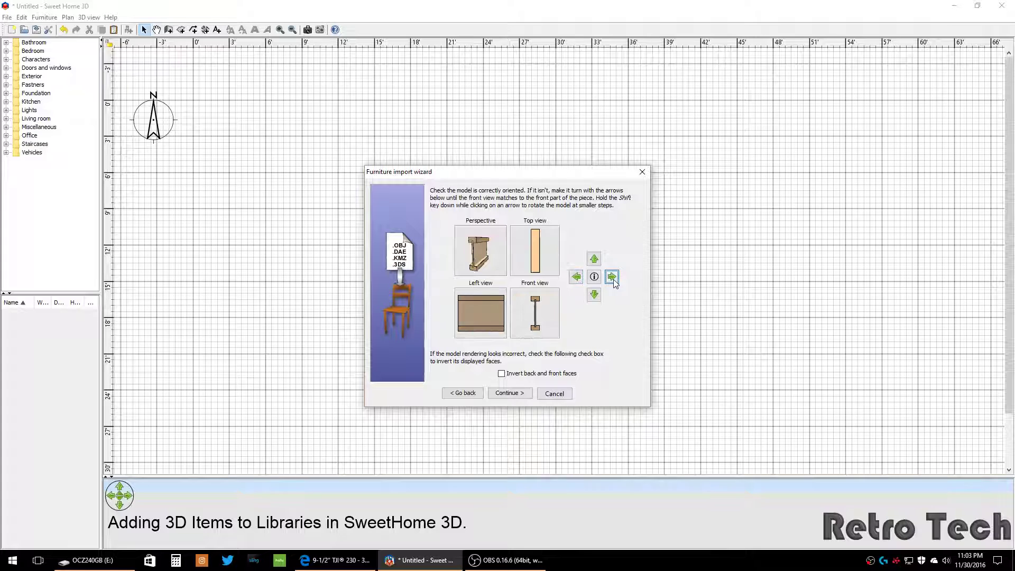
left_click(508, 394)
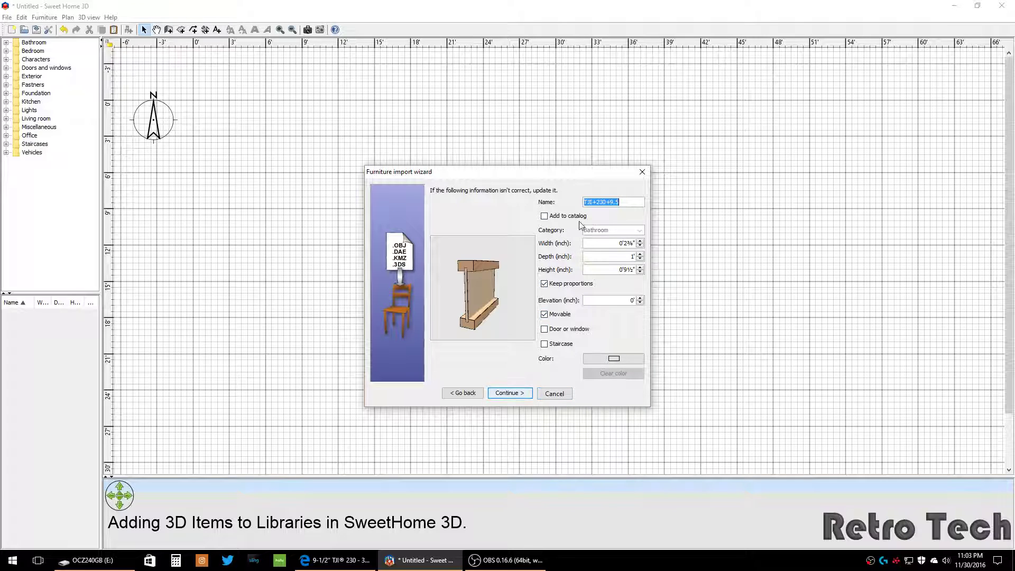
Add the joist to the catalog, changing its category from Bathroom to Lumber.
left_click(544, 217)
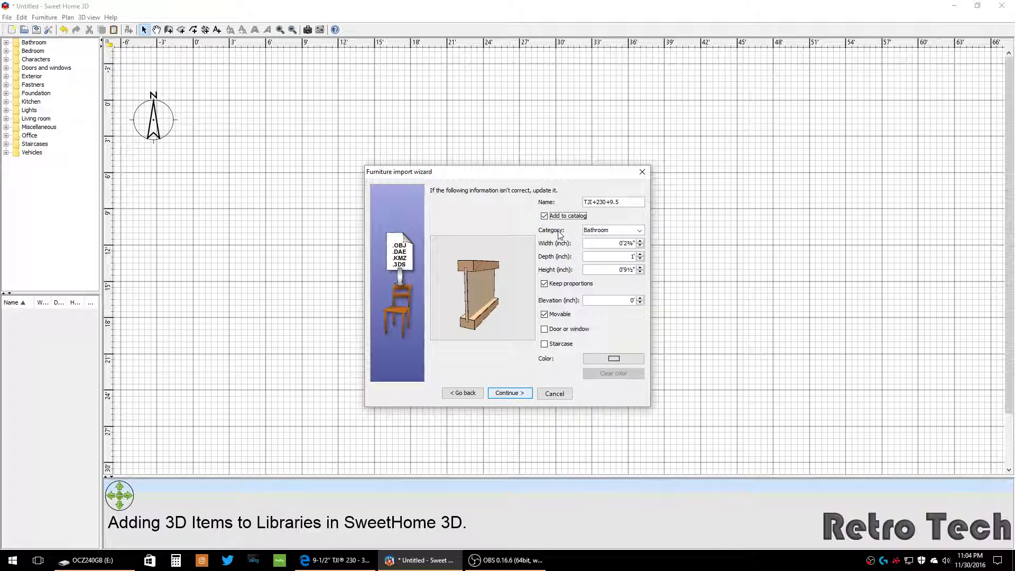
left_click(623, 233)
double_click(619, 230)
key("BackSpace")
type("Lumber")
left_click(510, 394)
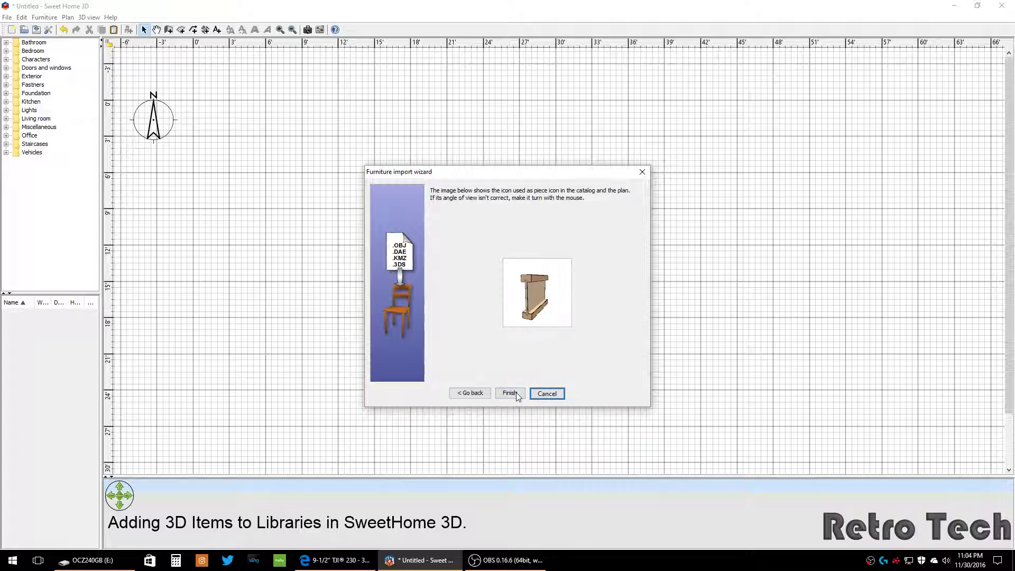
Finish the import to place the joist in the plan, and enlarge the 3D view.
left_click(517, 395)
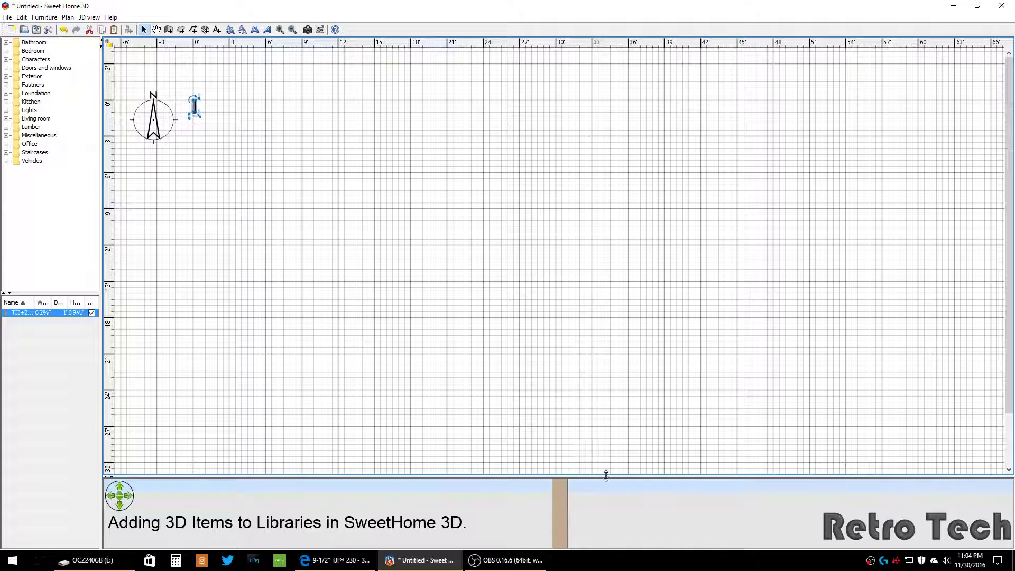
left_click_drag(606, 478, 560, 258)
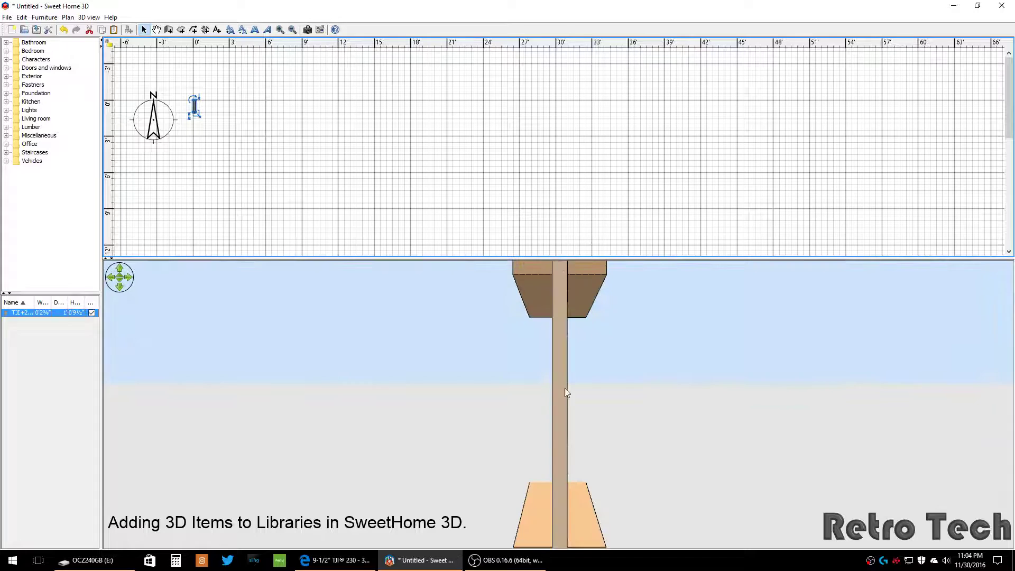
left_click_drag(567, 392, 401, 430)
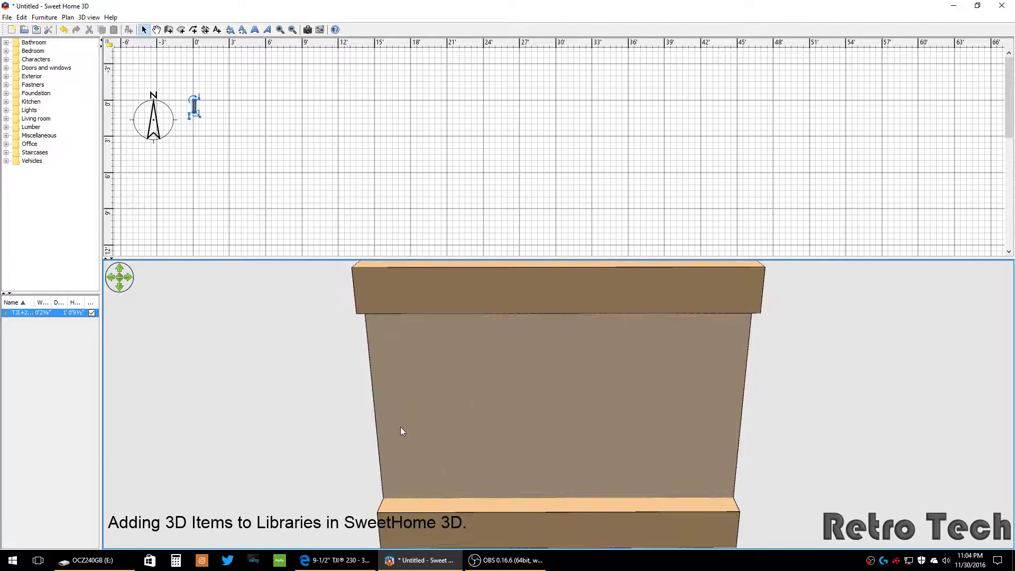
Set the joist's depth to 16 ft in Modify furniture.
double_click(194, 105)
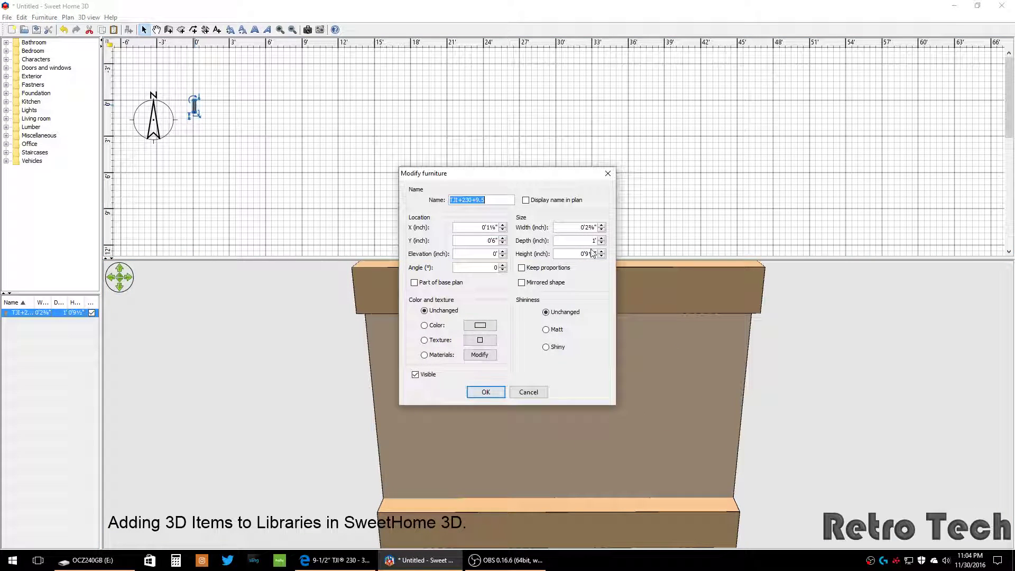
left_click(596, 241)
double_click(596, 242)
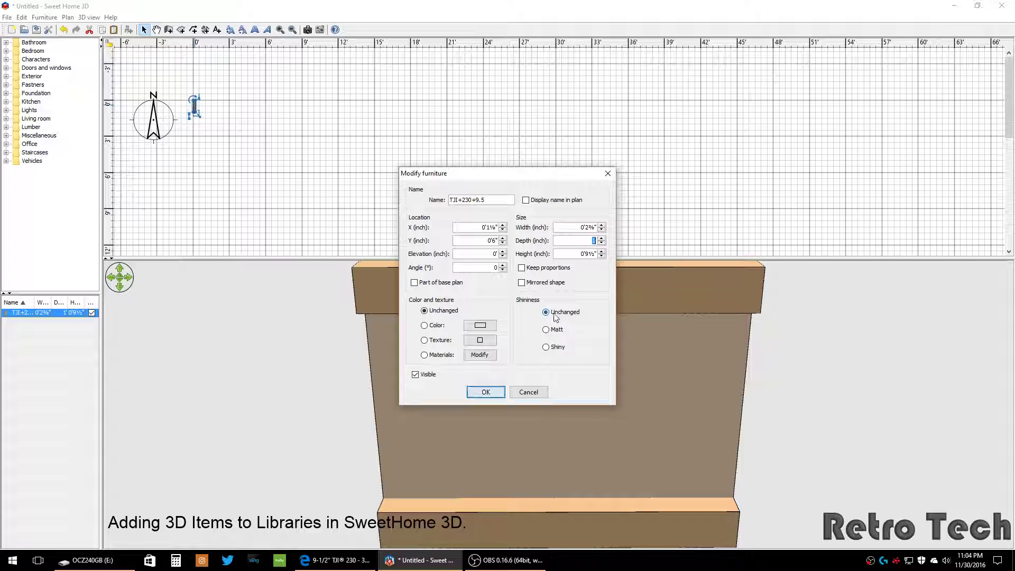
type("16")
left_click(490, 393)
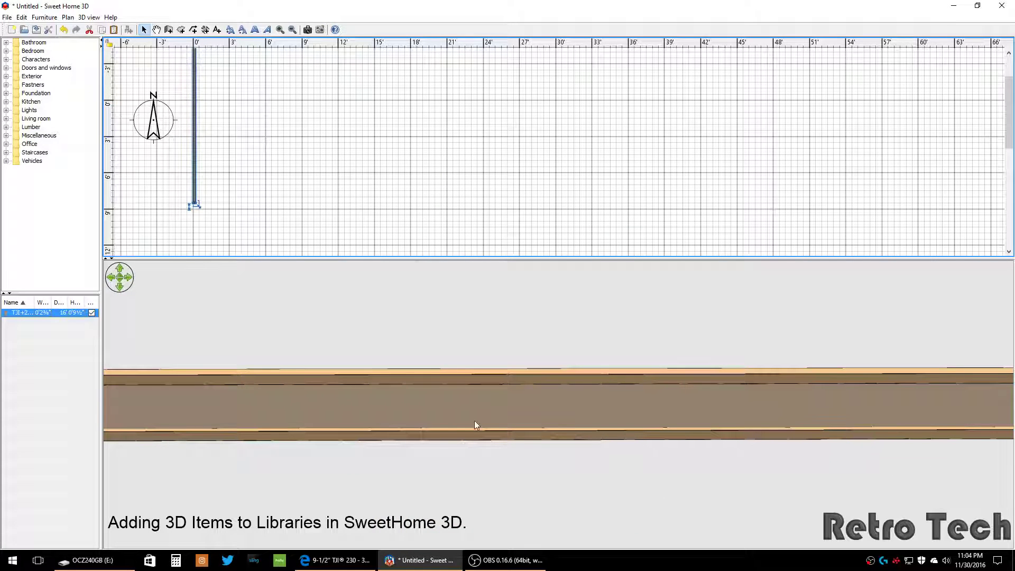
Orbit and zoom around the 16-ft beam in 3D, then enlarge the plan again.
left_click_drag(454, 382, 622, 326)
scroll(621, 326, "down", 6)
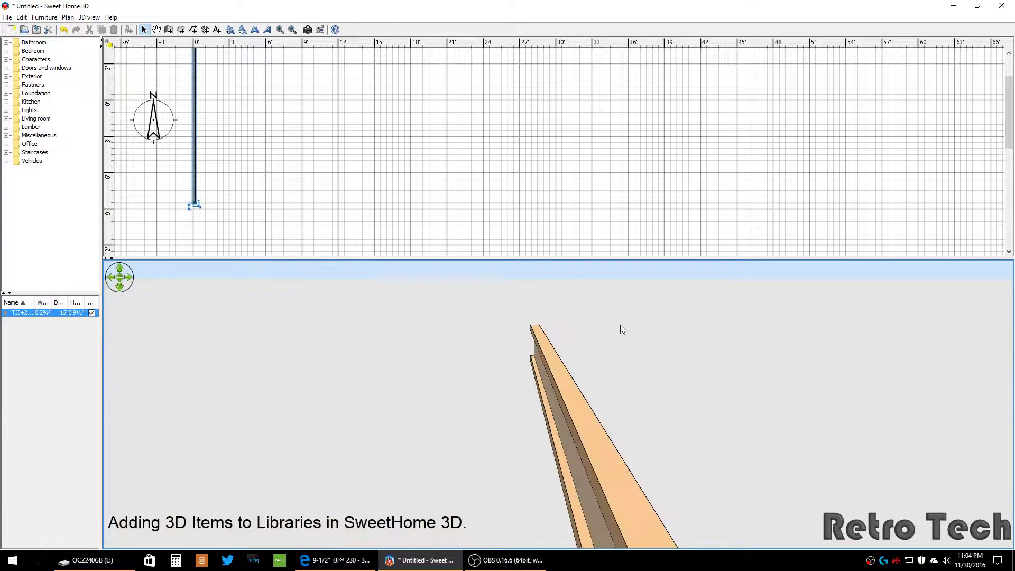
left_click_drag(601, 427, 440, 405)
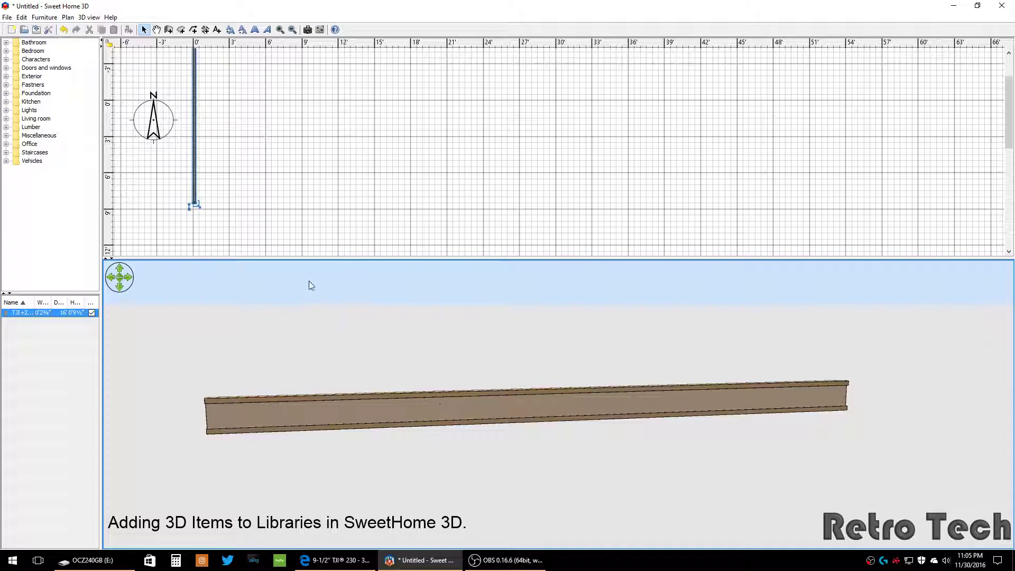
left_click_drag(299, 422, 419, 379)
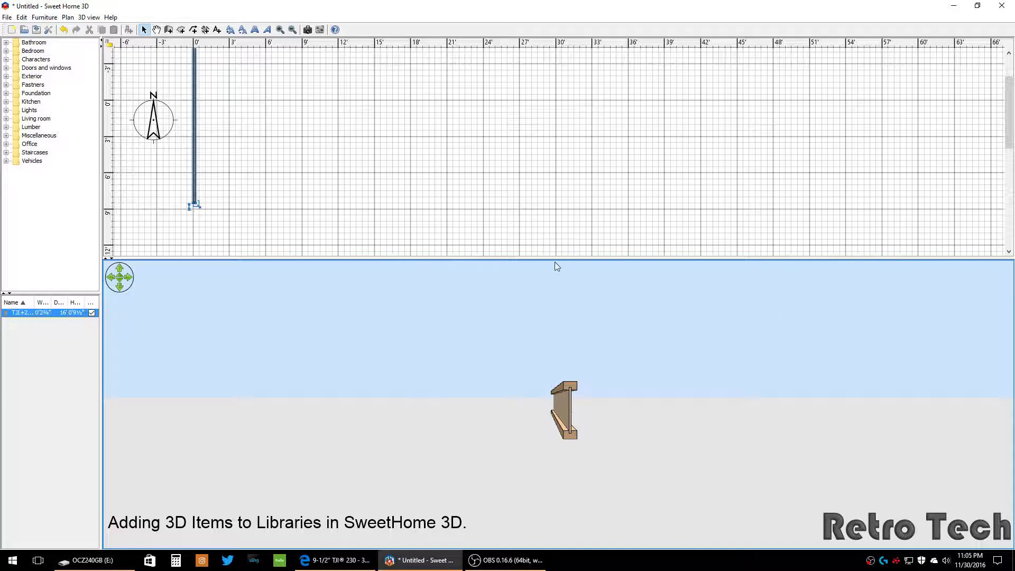
left_click_drag(557, 266, 578, 433)
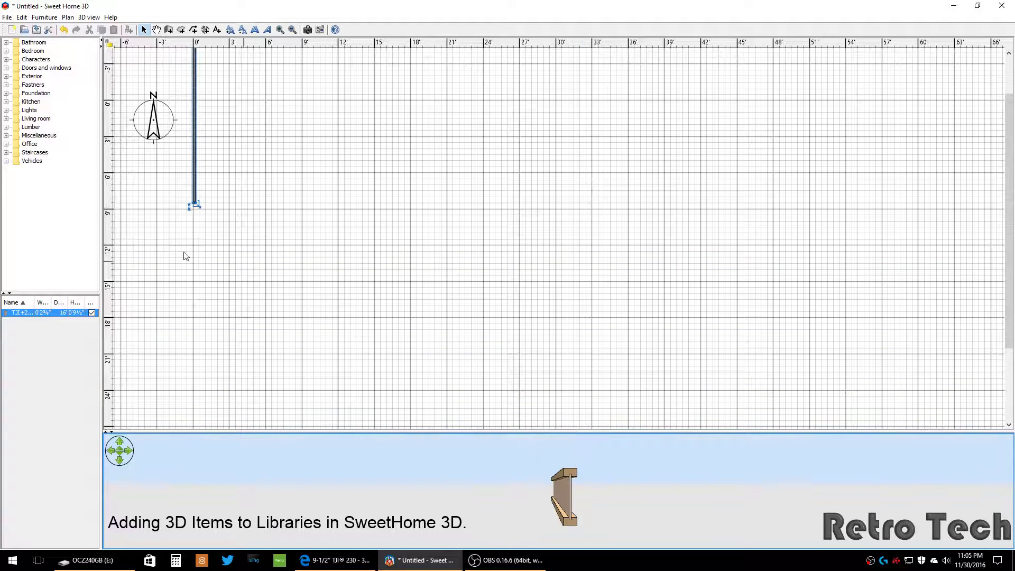
Expand the Lumber catalog category to show the TJI+230+9.5 item.
left_click(6, 126)
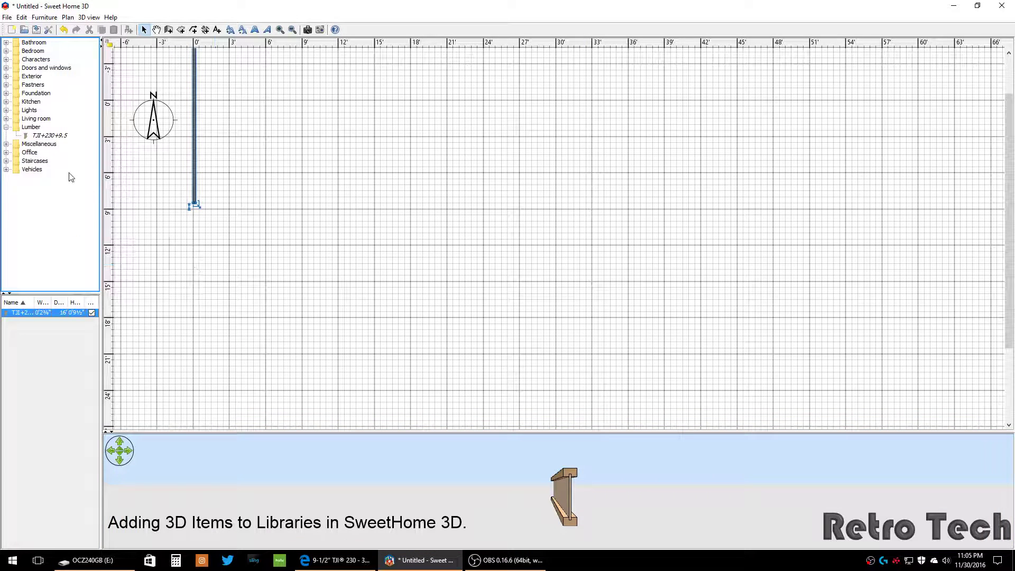
left_click(54, 137)
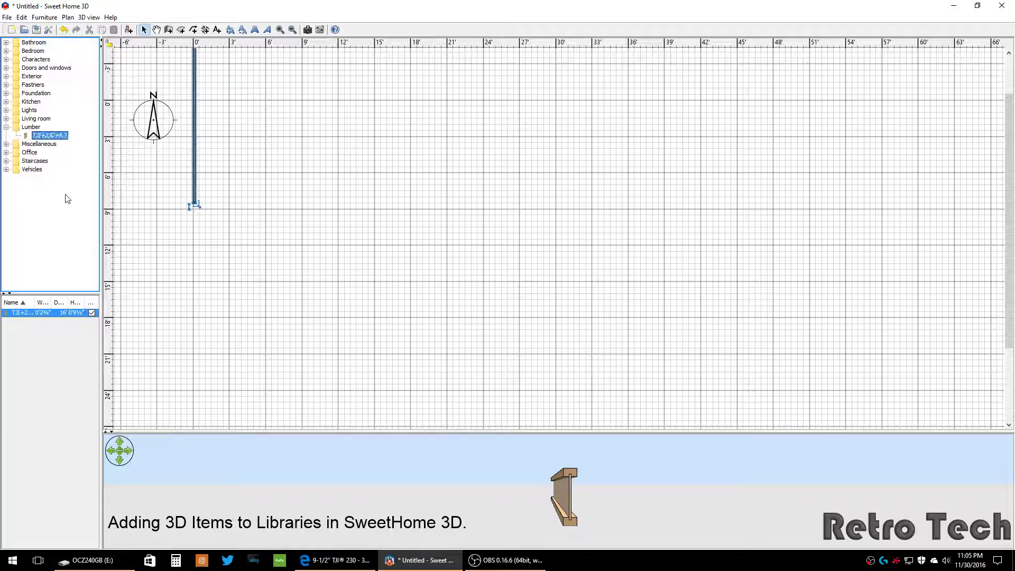
right_click(63, 140)
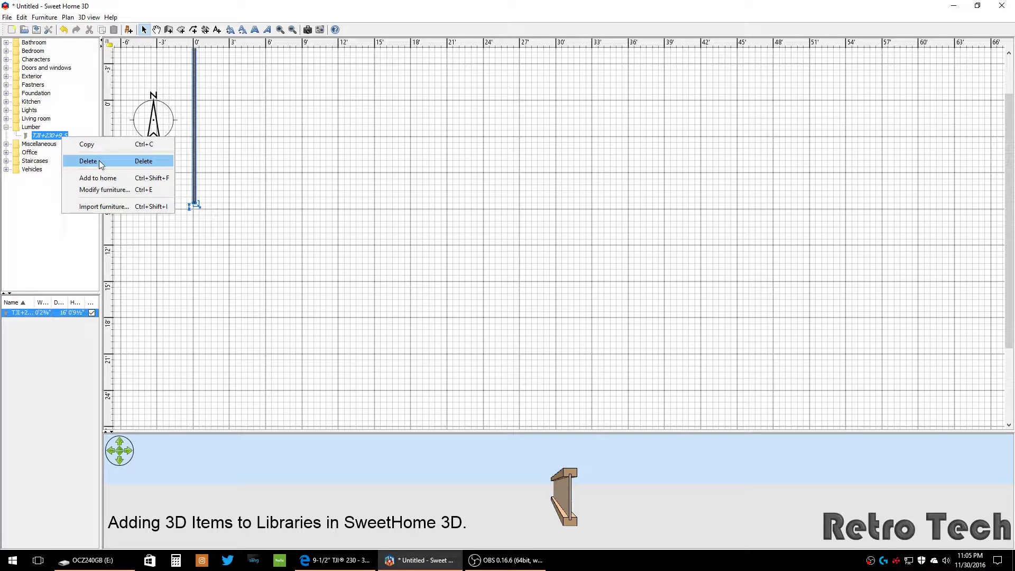
left_click(69, 237)
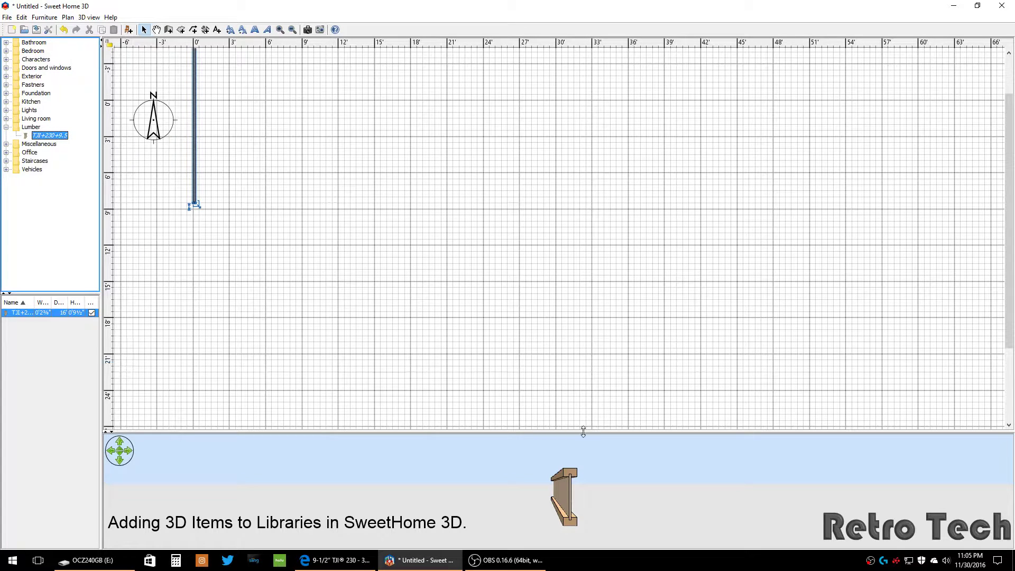
Enlarge the 3D view and orbit to see the beam full-length and from its end.
left_click_drag(583, 431, 564, 350)
left_click_drag(610, 467, 431, 469)
left_click_drag(423, 467, 475, 443)
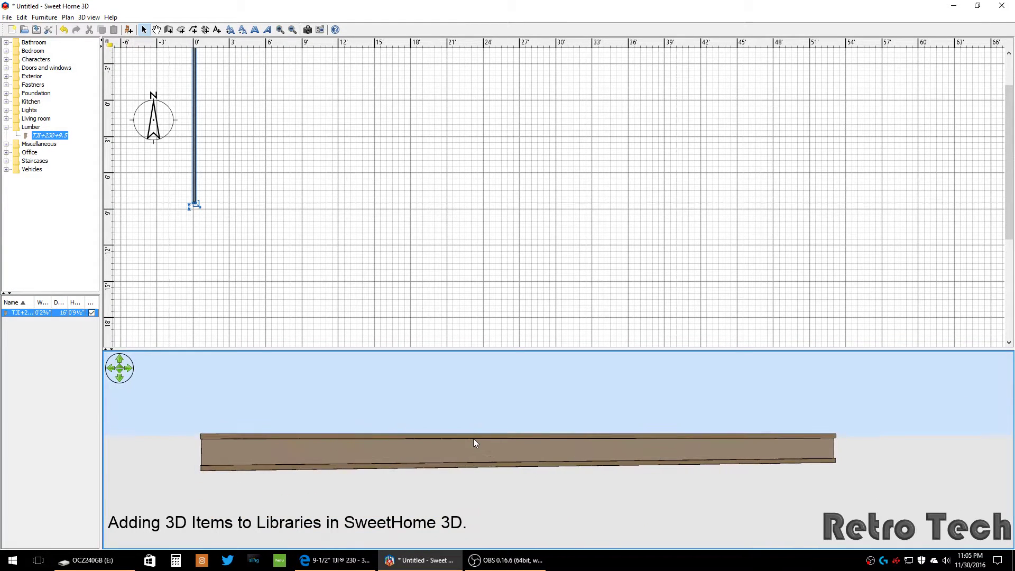